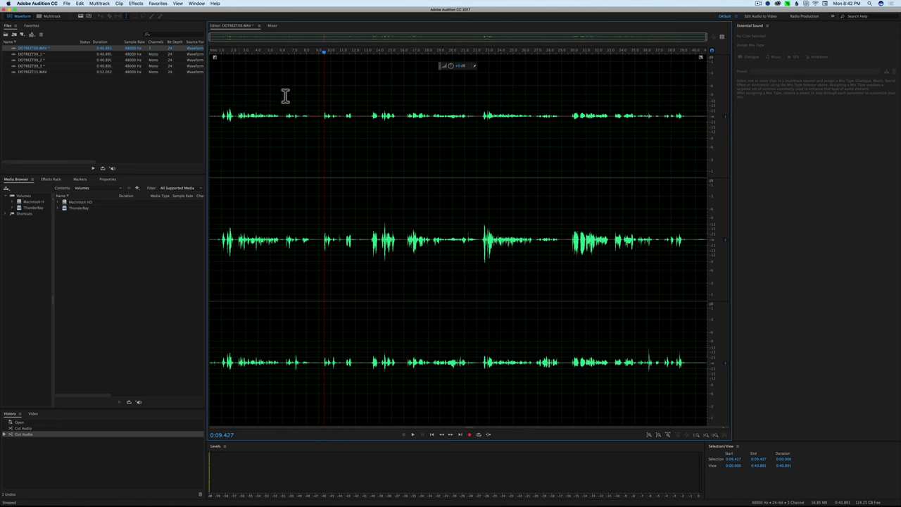
Step: Extract the channels of the three-channel DOTREZT09.WAV recording to separate mono files
{"action": "left_click", "coordinate": [217, 97]}
{"action": "right_click", "coordinate": [254, 122]}
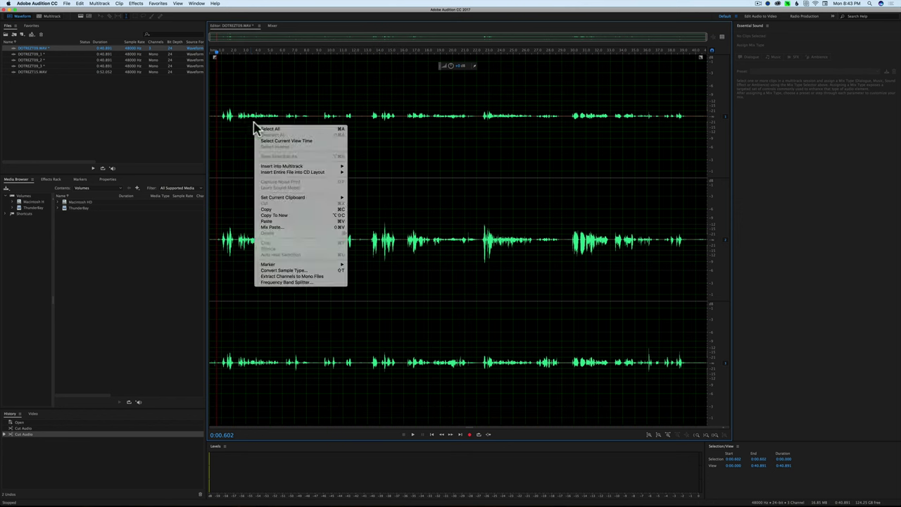
{"action": "left_click", "coordinate": [301, 277]}
Step: View the waveforms of DOTREZT09_1, DOTREZT09_2 and DOTREZT09_3 in turn, briefly marking the quiet gap at about 12–13.3 s in the last
{"action": "left_click", "coordinate": [32, 54]}
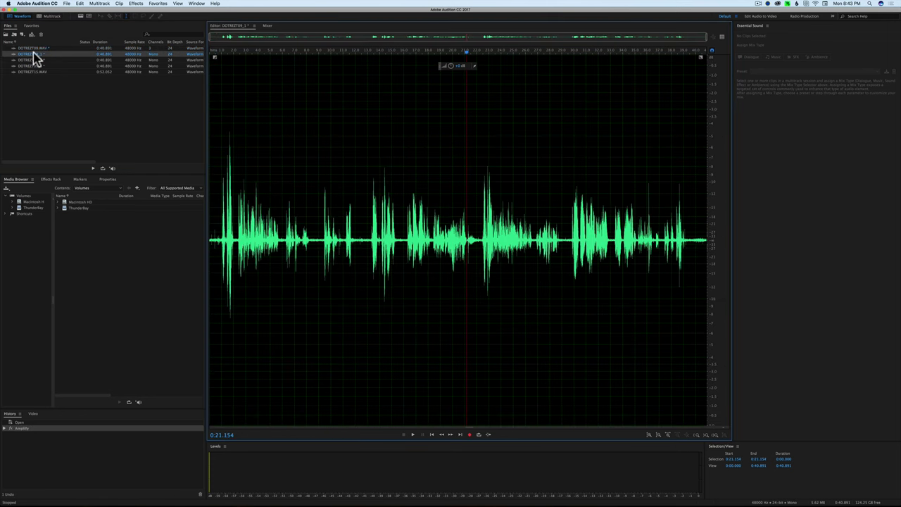
{"action": "left_click", "coordinate": [32, 60]}
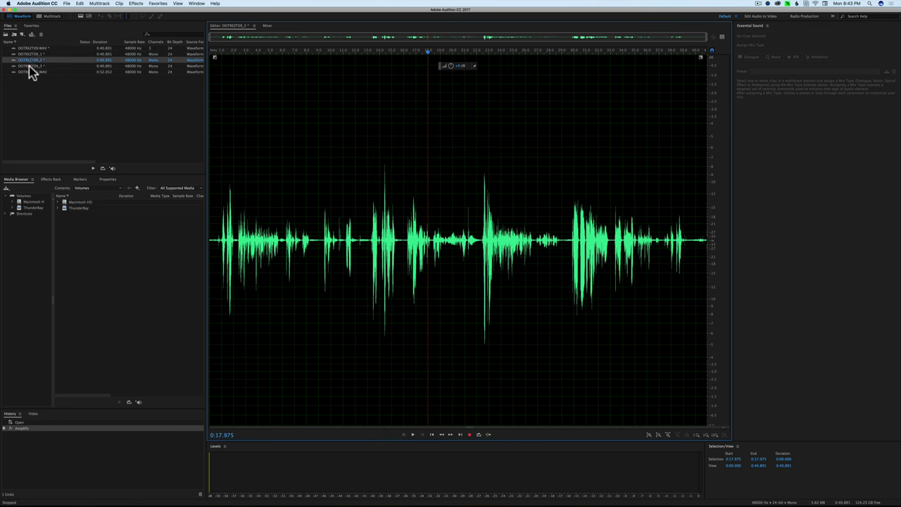
{"action": "left_click", "coordinate": [29, 66]}
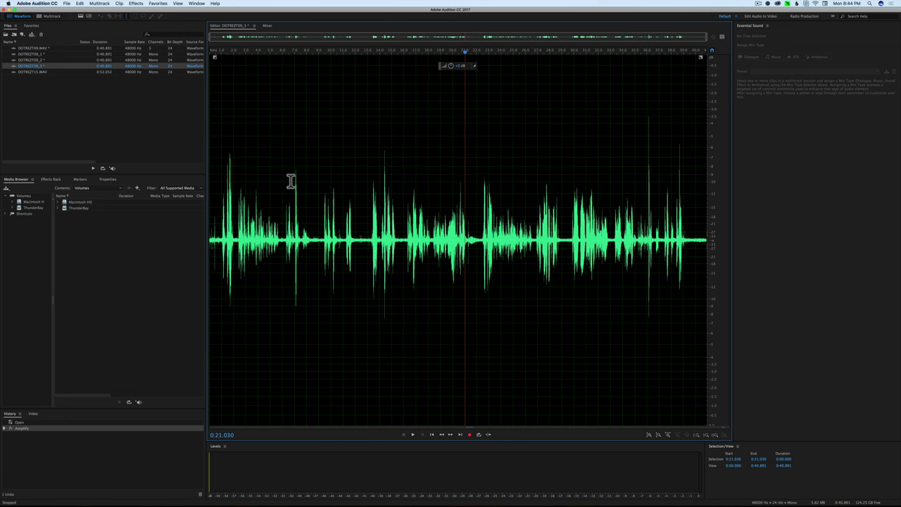
{"action": "left_click_drag", "start_coordinate": [356, 220], "coordinate": [373, 218]}
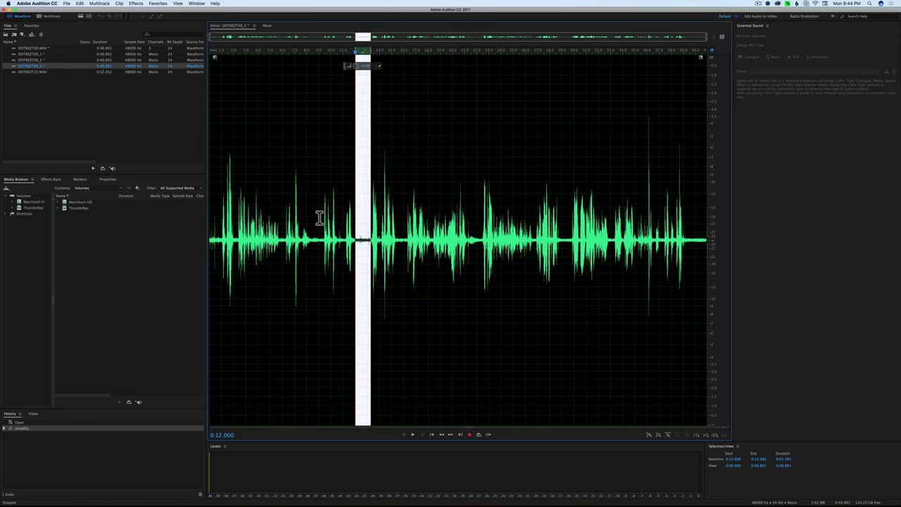
{"action": "left_click", "coordinate": [314, 219]}
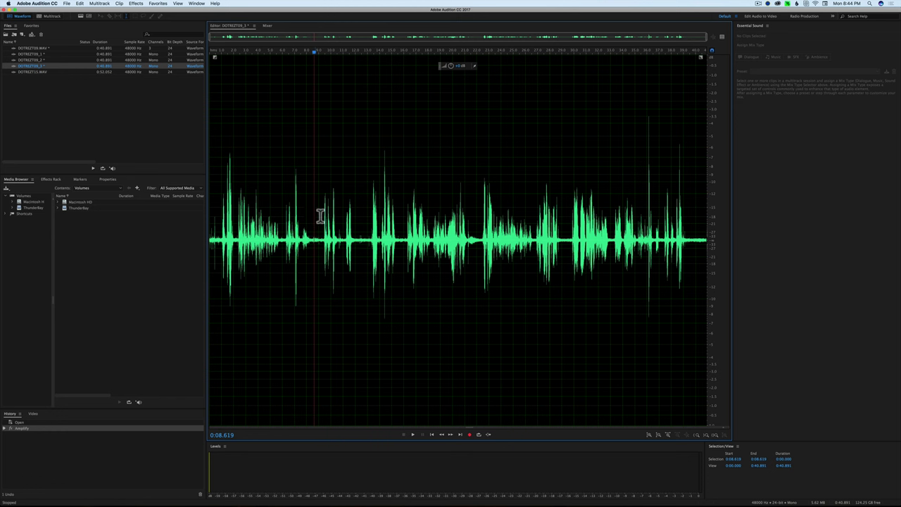
Step: View DOTREZT09_1 with the playhead near its start, and compare it with the original three-channel DOTREZT09.WAV
{"action": "left_click", "coordinate": [28, 53]}
{"action": "left_click", "coordinate": [29, 54]}
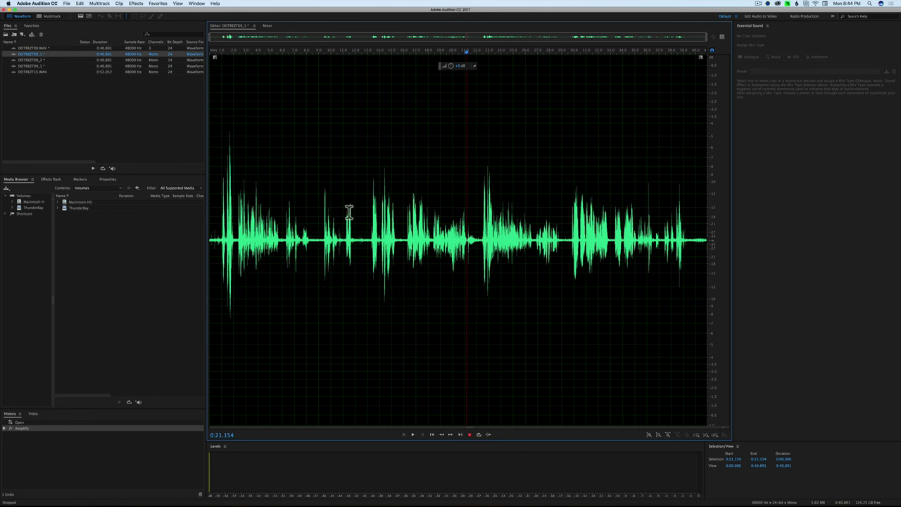
{"action": "left_click", "coordinate": [216, 168]}
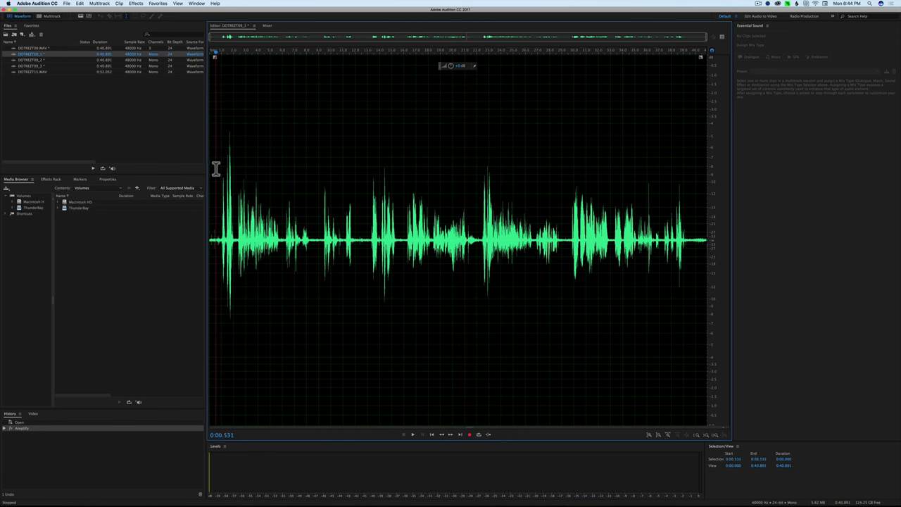
{"action": "left_click", "coordinate": [27, 47]}
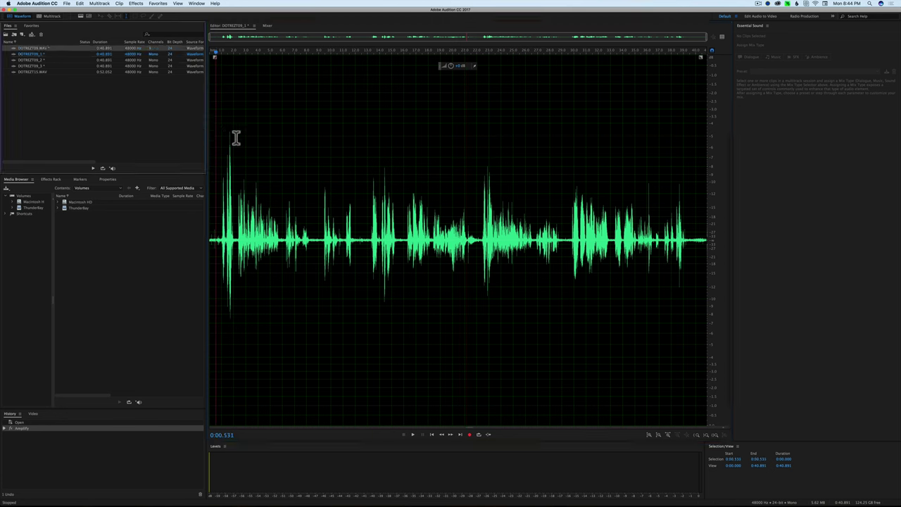
{"action": "double_click", "coordinate": [21, 48]}
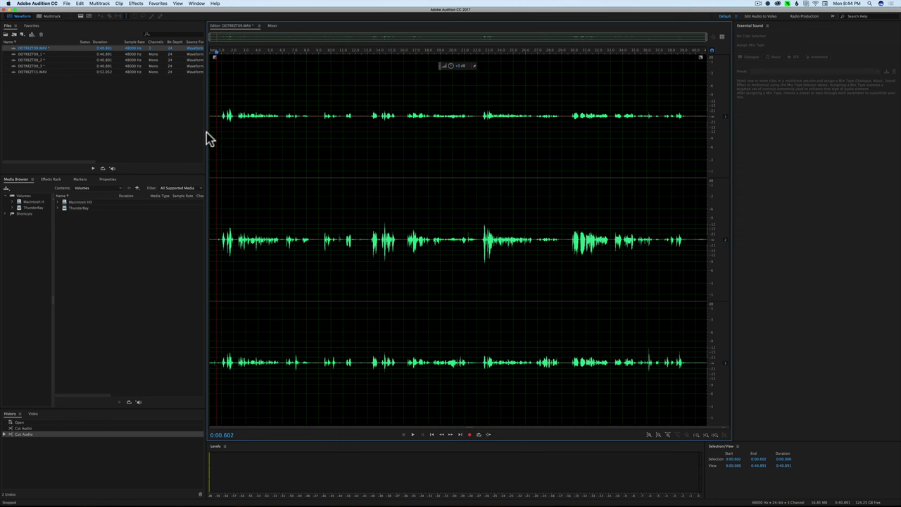
Step: Open DOTREZT09_1 and listen to it, stopping playback at about 21 s
{"action": "left_click", "coordinate": [28, 54]}
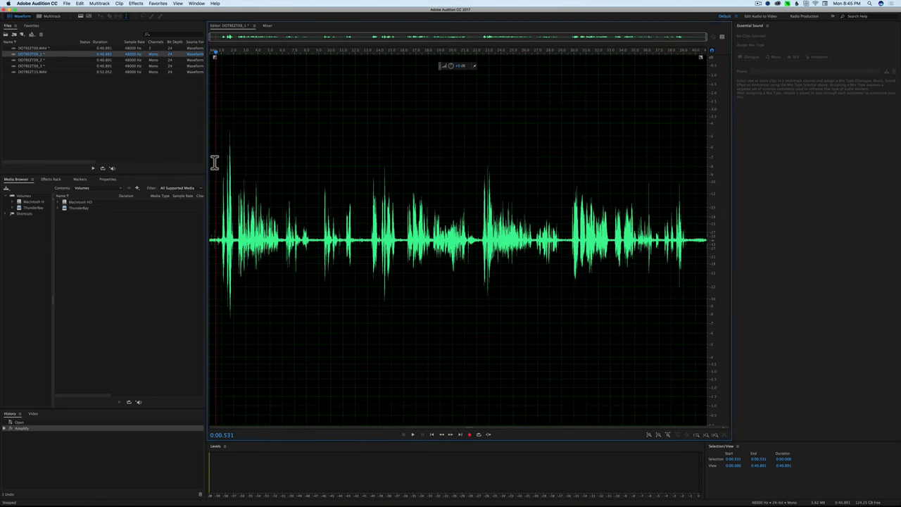
{"action": "key", "text": "space"}
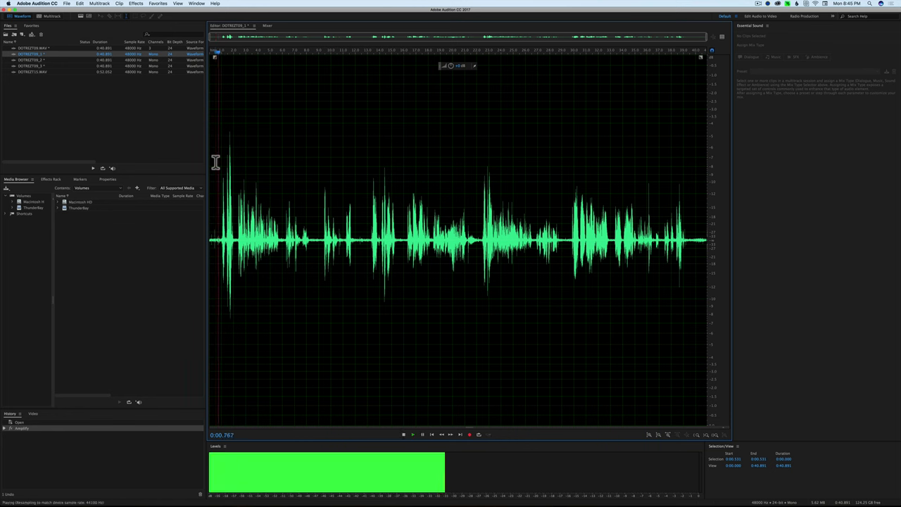
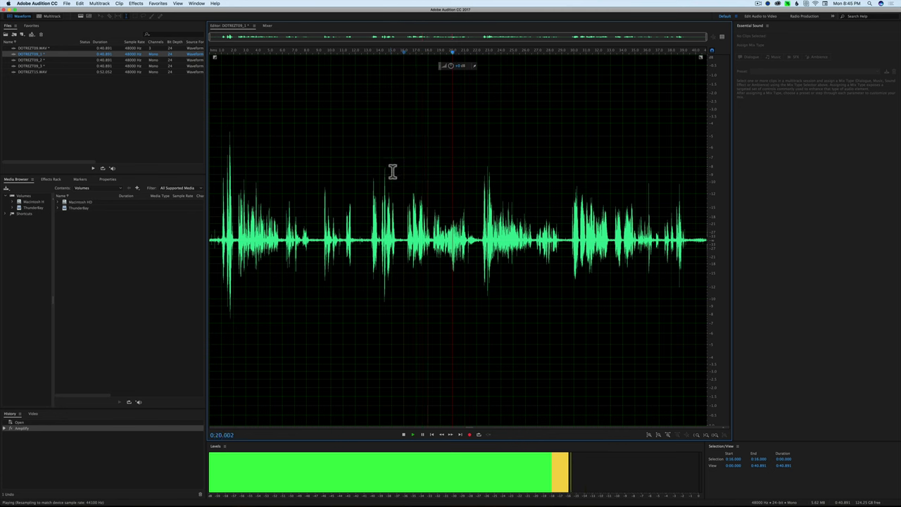
{"action": "key", "text": "space"}
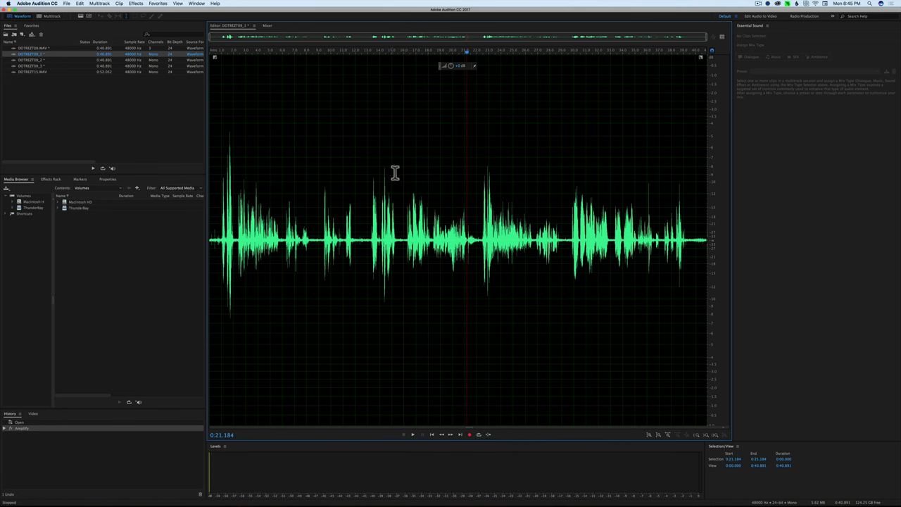
Step: Open DOTREZT09_2 and listen to it from 13 s to about 21 s
{"action": "left_click", "coordinate": [35, 60]}
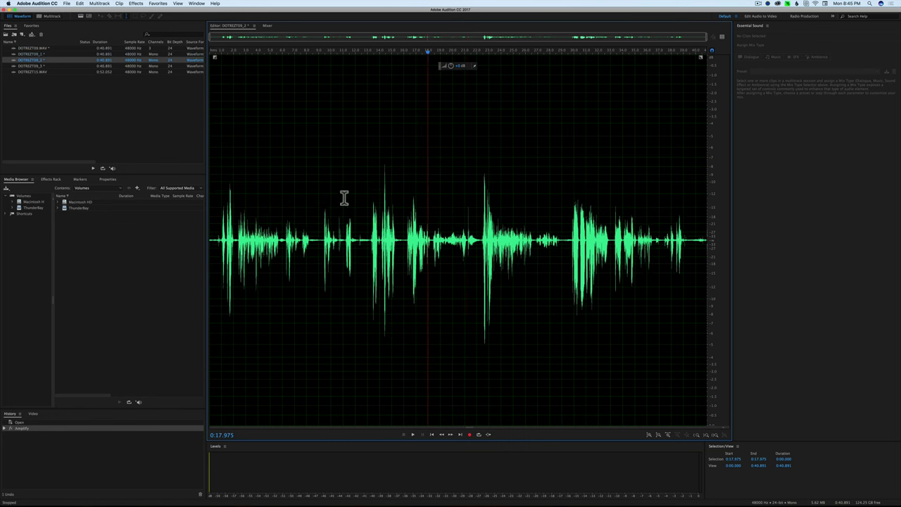
{"action": "left_click", "coordinate": [367, 199]}
{"action": "key", "text": "space"}
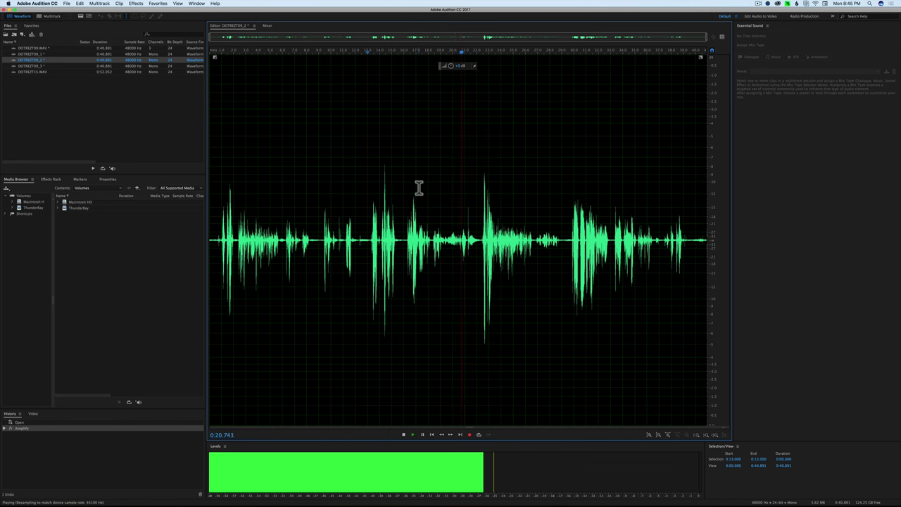
{"action": "key", "text": "space"}
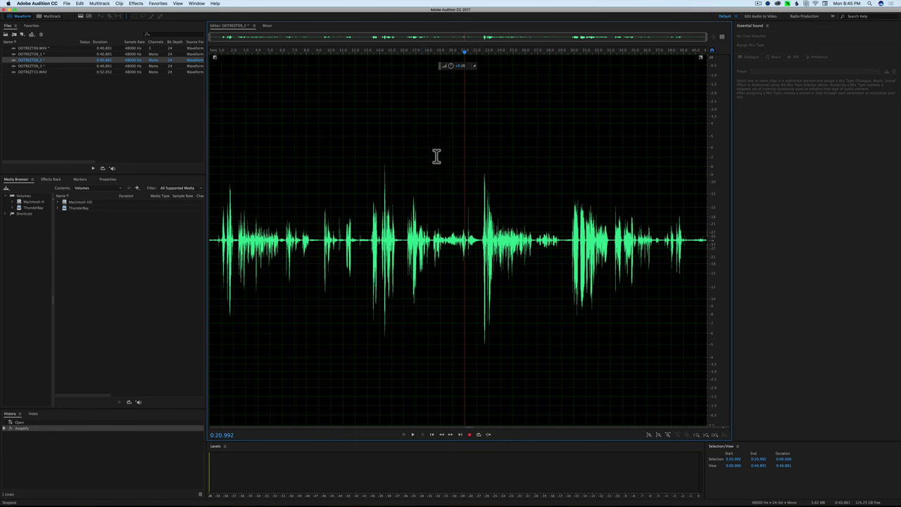
Step: Open DOTREZT09_3 and listen to it from about 13 s to about 21 s
{"action": "left_click", "coordinate": [33, 66]}
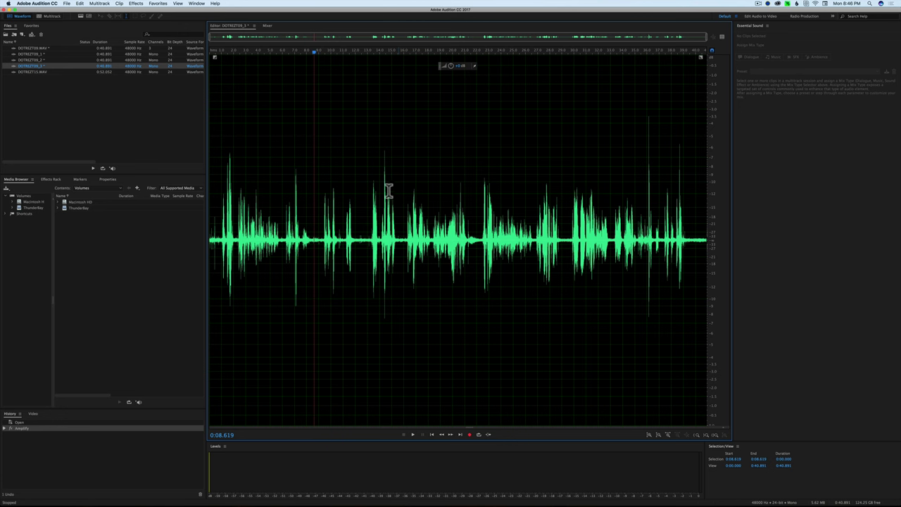
{"action": "left_click", "coordinate": [370, 188]}
{"action": "key", "text": "space"}
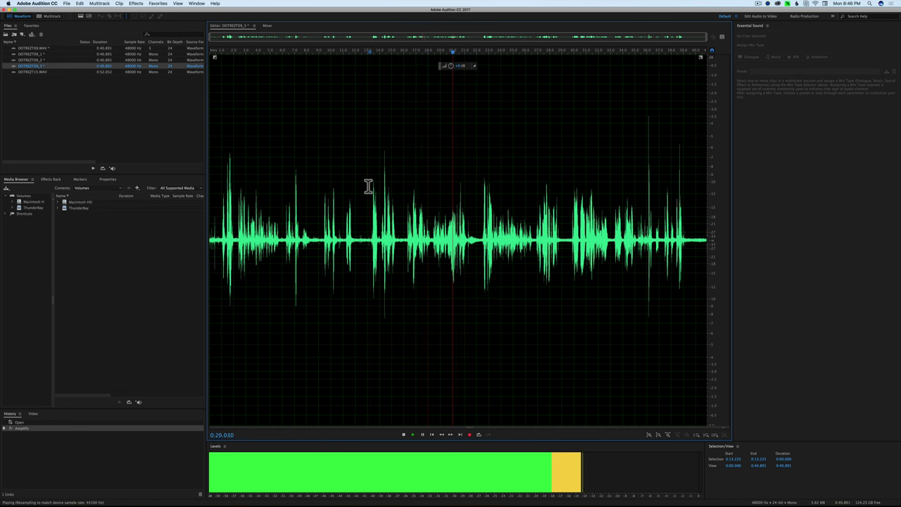
{"action": "key", "text": "space"}
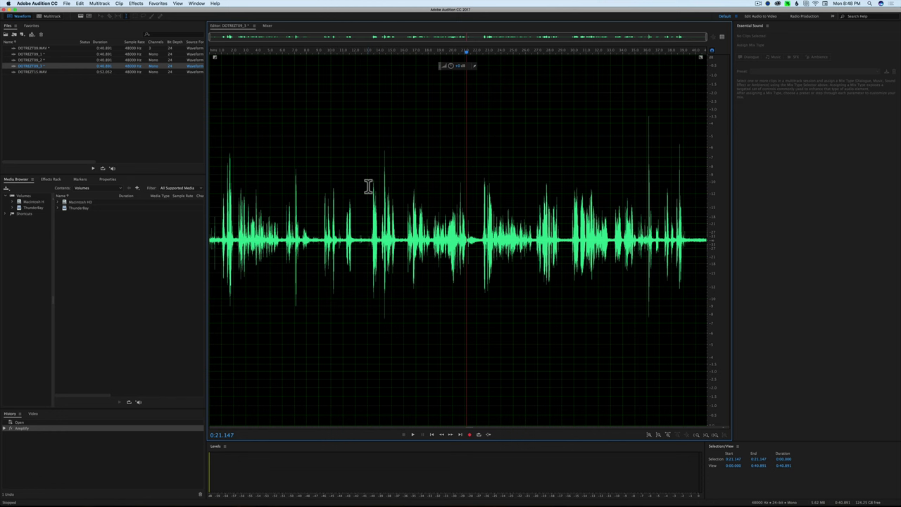
Step: Reopen DOTREZT09_1 and listen to the passage from about 18 s to about 21 s
{"action": "left_click", "coordinate": [396, 191]}
{"action": "left_click", "coordinate": [33, 60]}
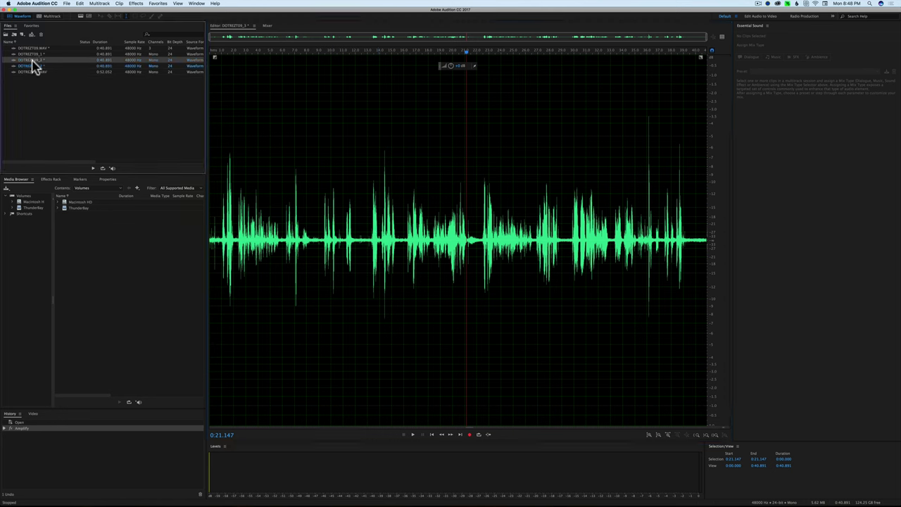
{"action": "left_click", "coordinate": [31, 55]}
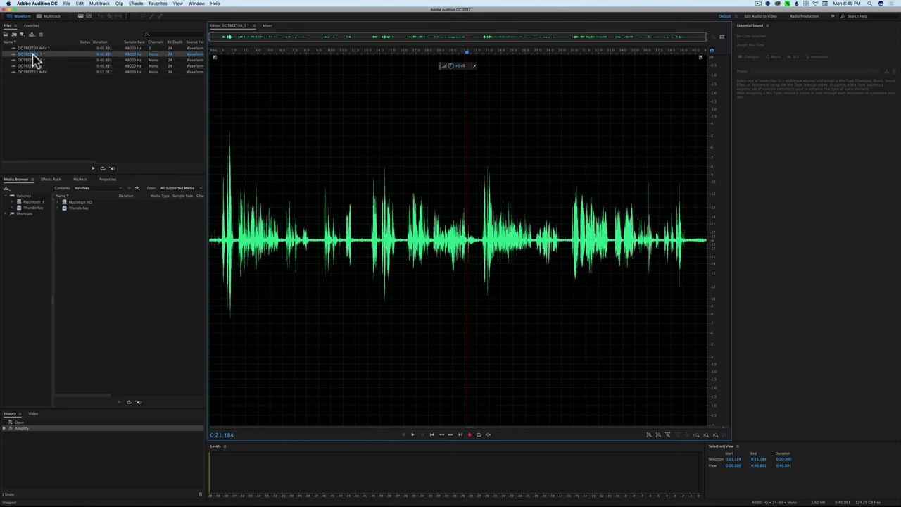
{"action": "left_click", "coordinate": [431, 193]}
{"action": "key", "text": "space"}
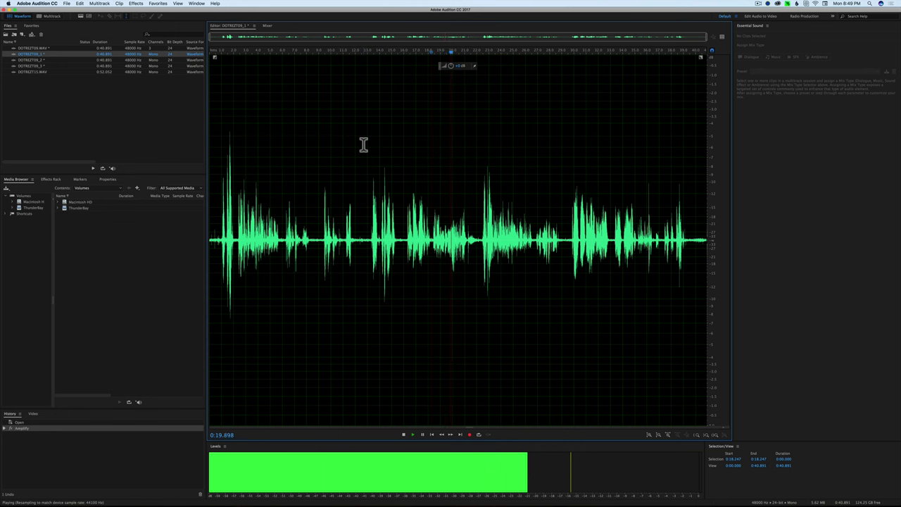
{"action": "key", "text": "space"}
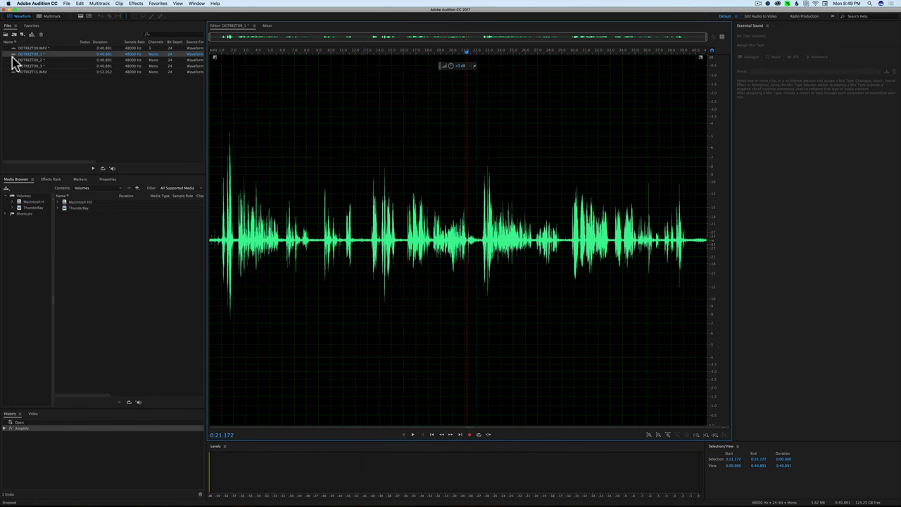
Step: Listen to the same passage in DOTREZT09_3, from about 18 s to about 21 s
{"action": "double_click", "coordinate": [34, 65]}
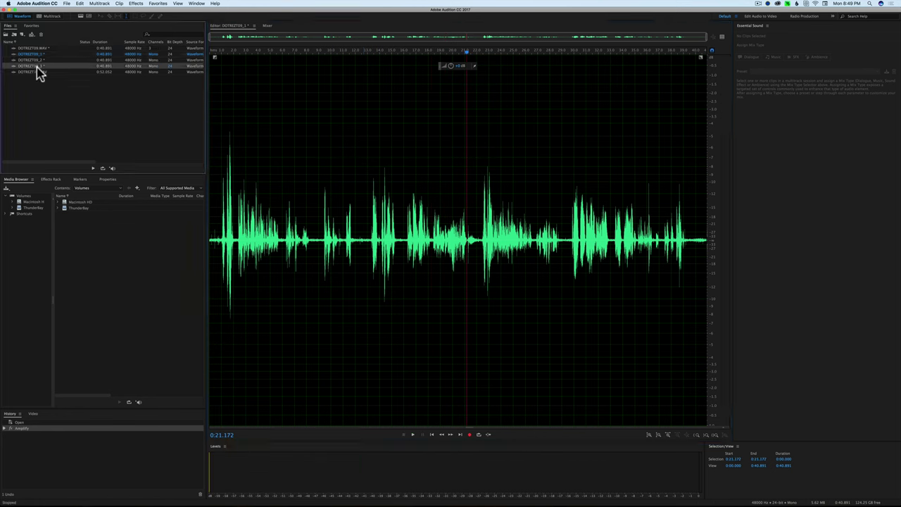
{"action": "left_click", "coordinate": [430, 209]}
{"action": "key", "text": "space"}
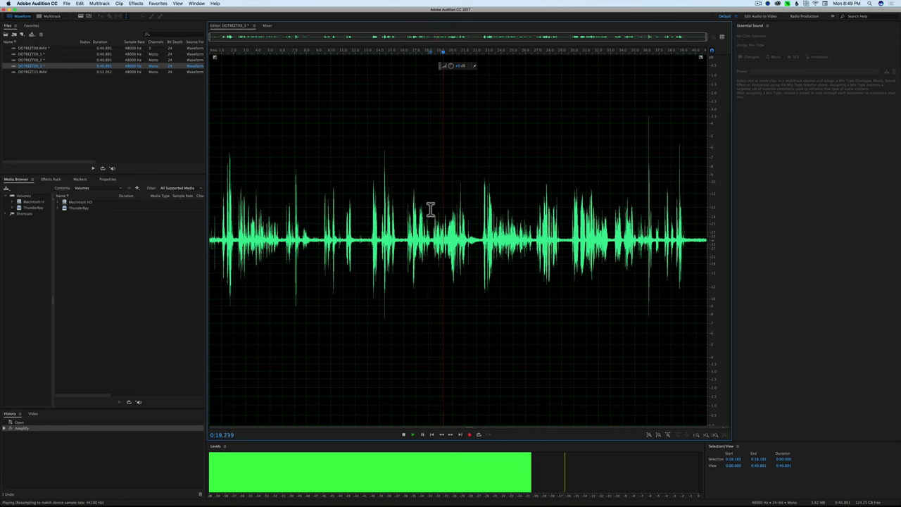
{"action": "key", "text": "space"}
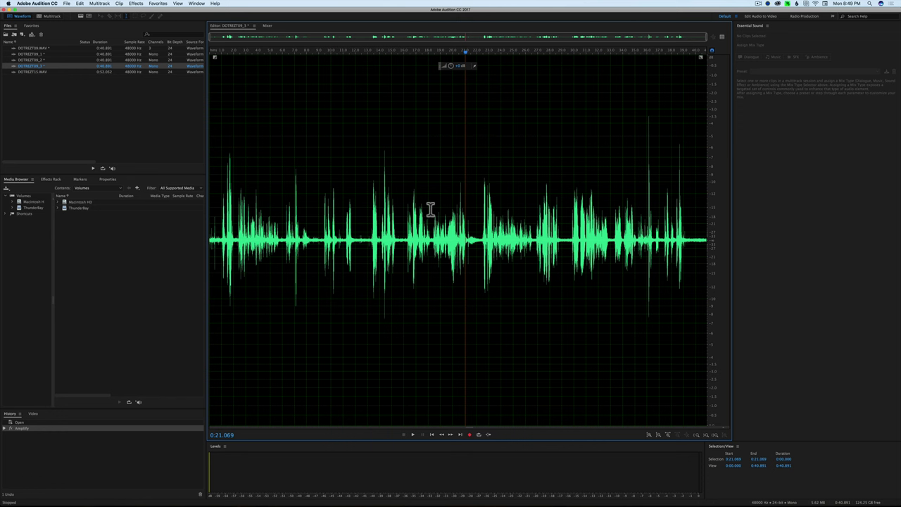
Step: Open DOTREZT09_2 and listen to the passage from 16 s to about 19.7 s
{"action": "left_click", "coordinate": [27, 60]}
{"action": "double_click", "coordinate": [28, 61]}
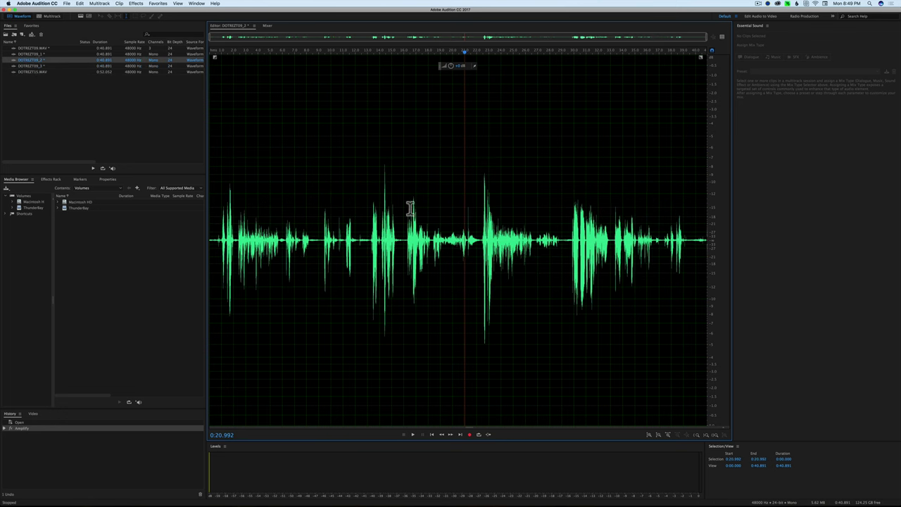
{"action": "left_click", "coordinate": [404, 206]}
{"action": "key", "text": "space"}
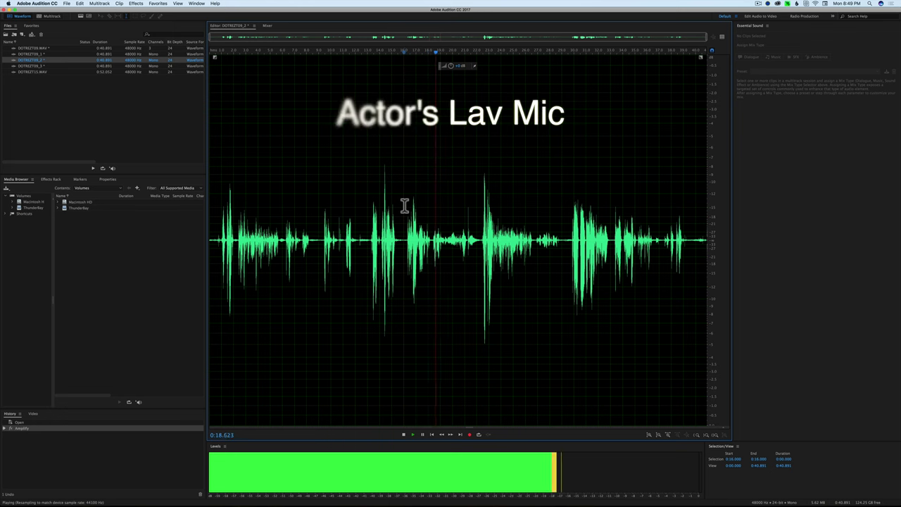
{"action": "key", "text": "space"}
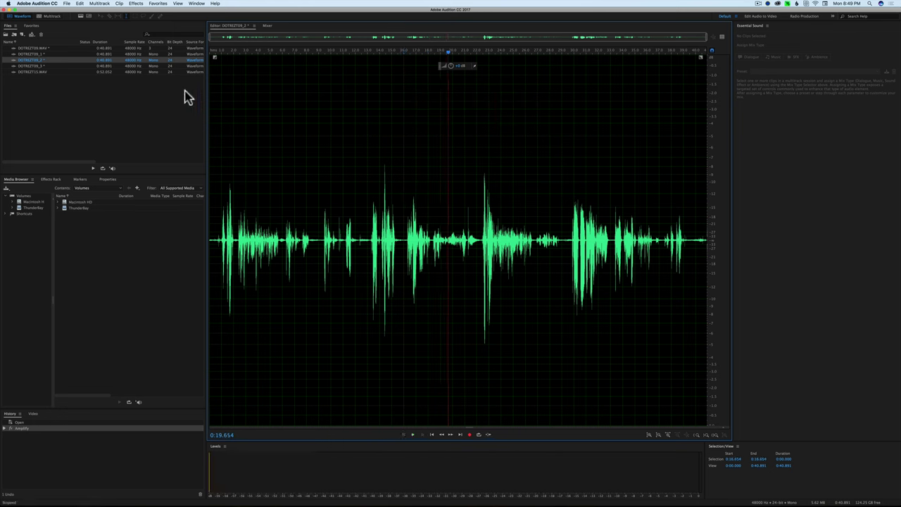
Step: Open DOTREZT09_1 and listen to the passage from 16 s to about 19.2 s
{"action": "left_click", "coordinate": [30, 56]}
{"action": "left_click", "coordinate": [30, 54]}
{"action": "left_click", "coordinate": [404, 190]}
{"action": "key", "text": "space"}
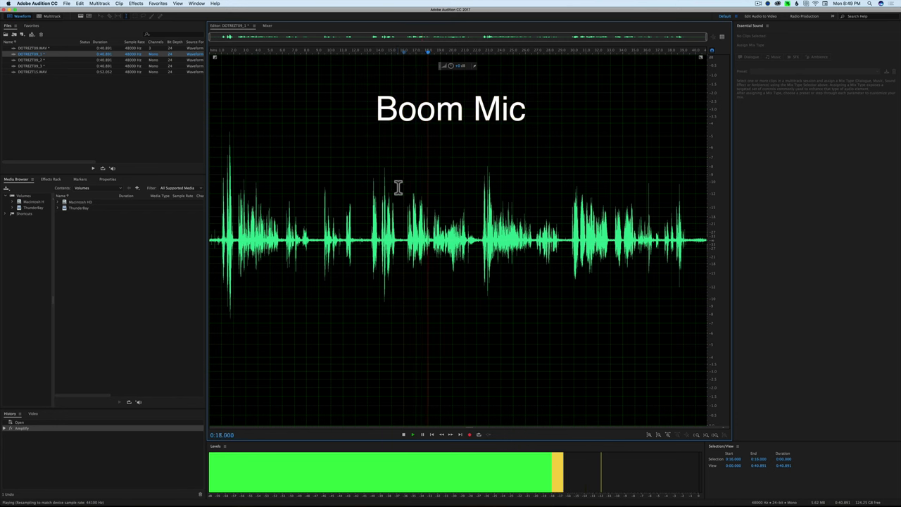
{"action": "key", "text": "space"}
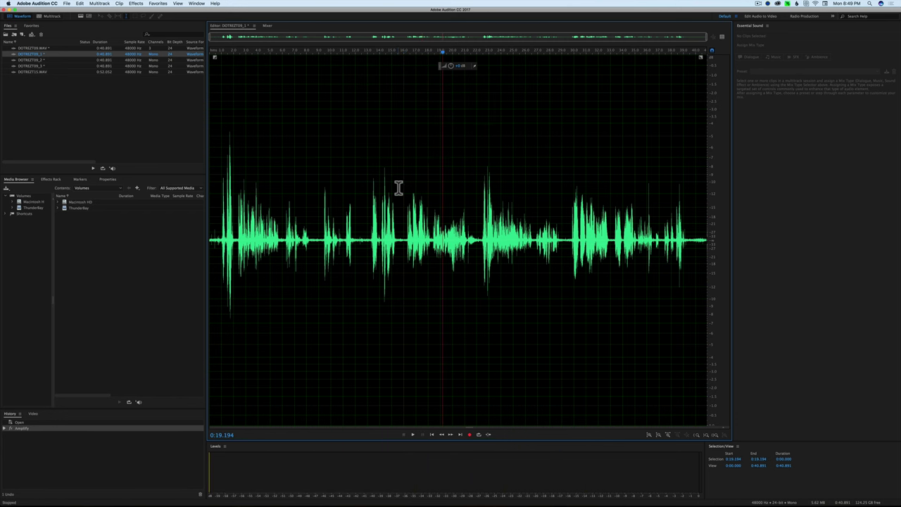
Step: Display DOTREZT09_2 again, and highlight DOTREZT09_3 and DOTREZT09_1 in turn among the open files
{"action": "left_click", "coordinate": [35, 60]}
{"action": "double_click", "coordinate": [36, 61]}
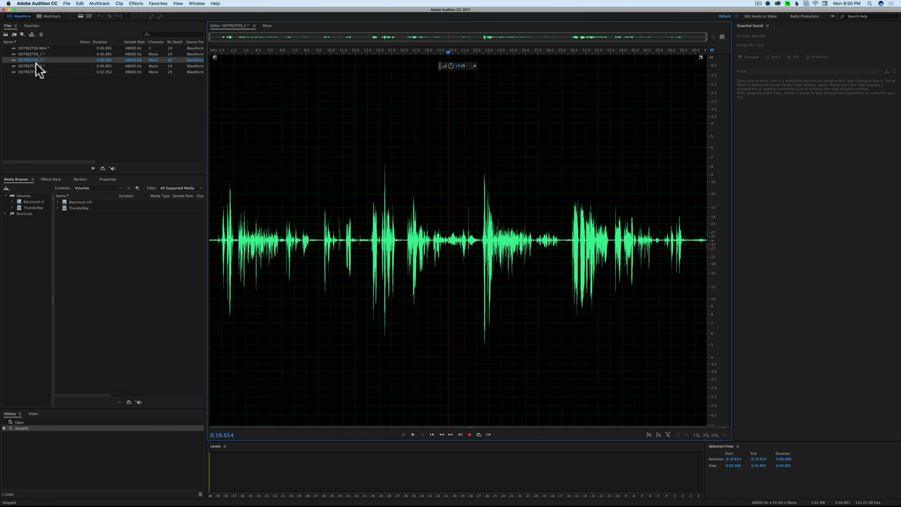
{"action": "left_click", "coordinate": [31, 66]}
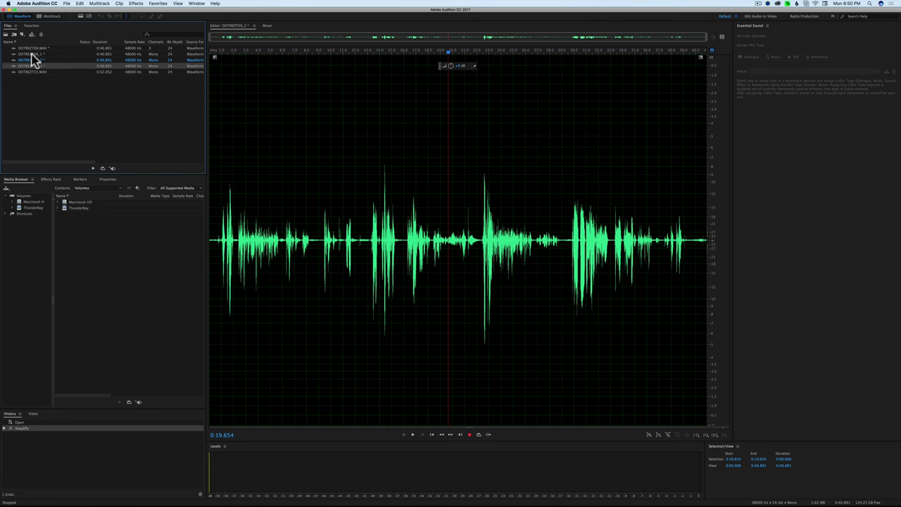
{"action": "left_click", "coordinate": [31, 53]}
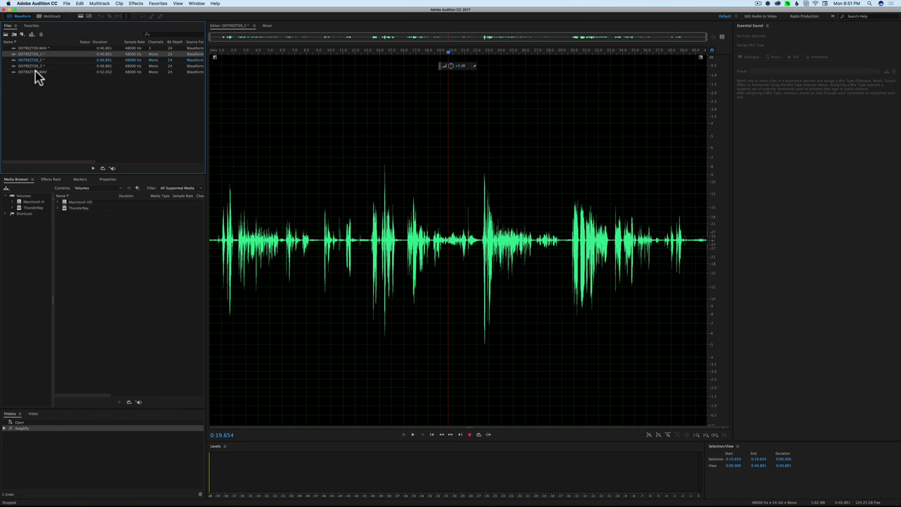
Step: Open DOTREZT09_3, highlight the quiet gap from about 8.5 s to 9.2 s, and clear the selection
{"action": "left_click", "coordinate": [35, 66]}
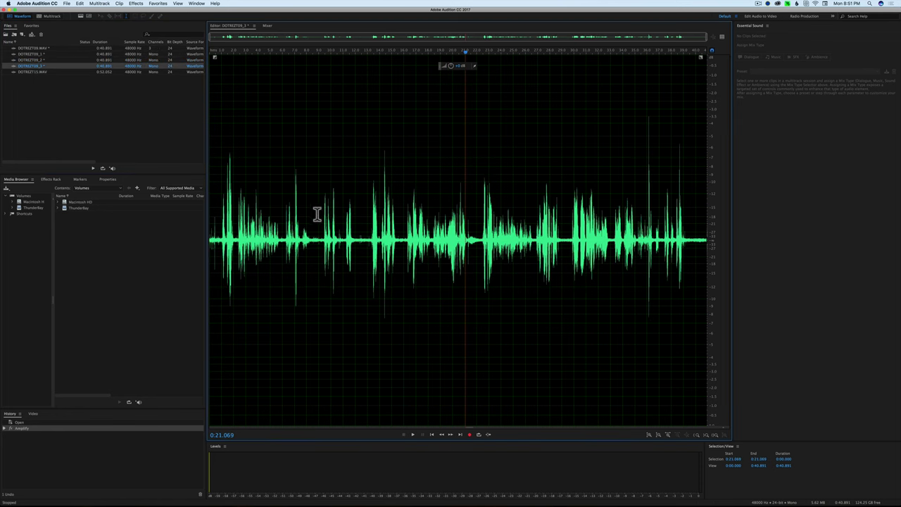
{"action": "left_click_drag", "start_coordinate": [312, 213], "coordinate": [321, 213]}
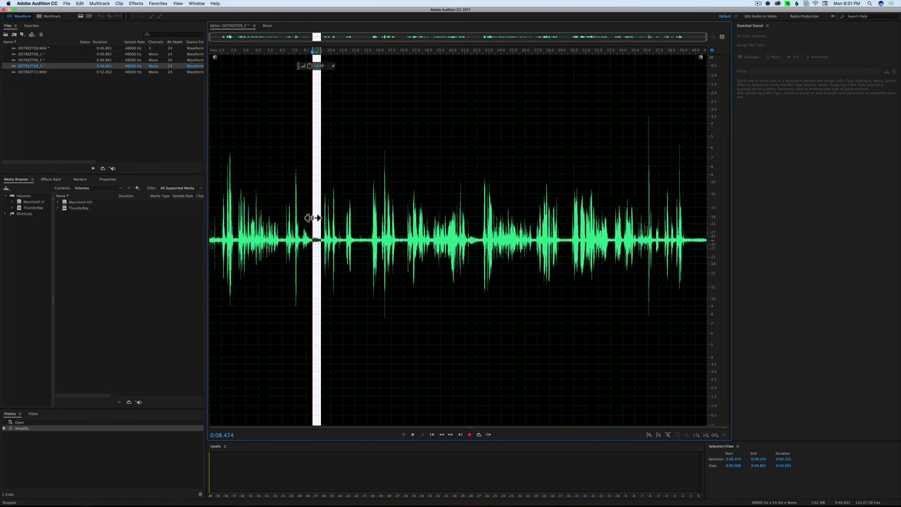
{"action": "left_click", "coordinate": [314, 216]}
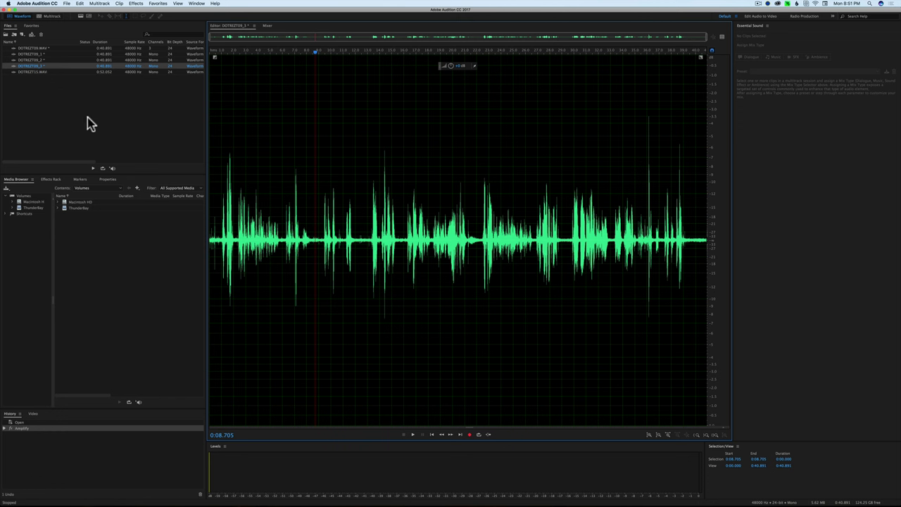
Step: Open DOTREZT15.WAV and listen to it from the beginning to about 7.8 s
{"action": "double_click", "coordinate": [36, 72]}
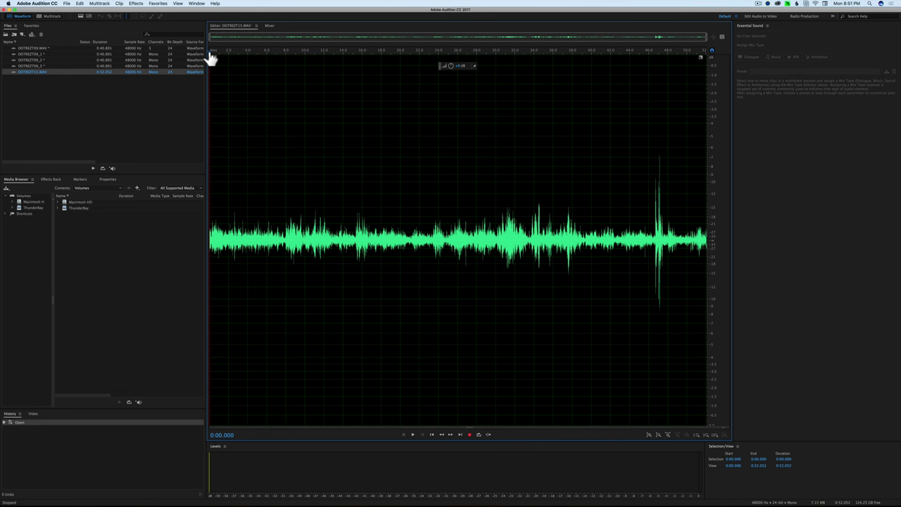
{"action": "key", "text": "space"}
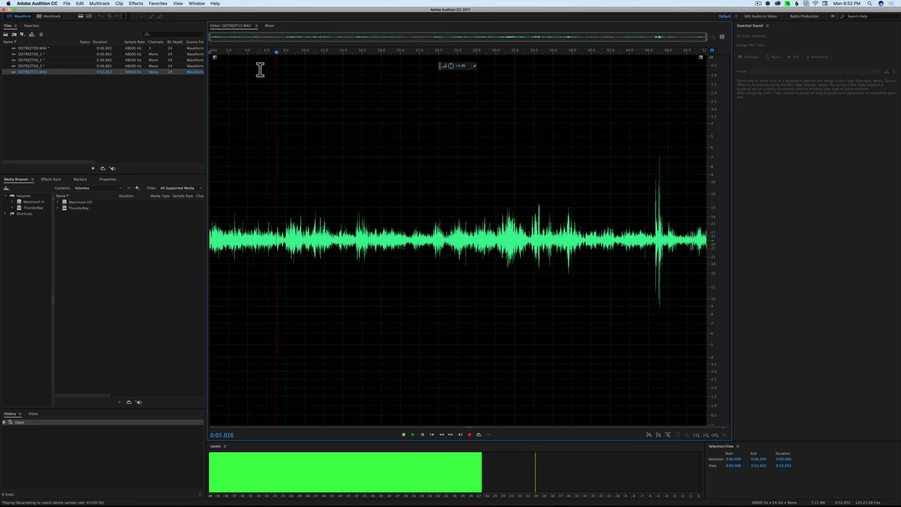
{"action": "key", "text": "space"}
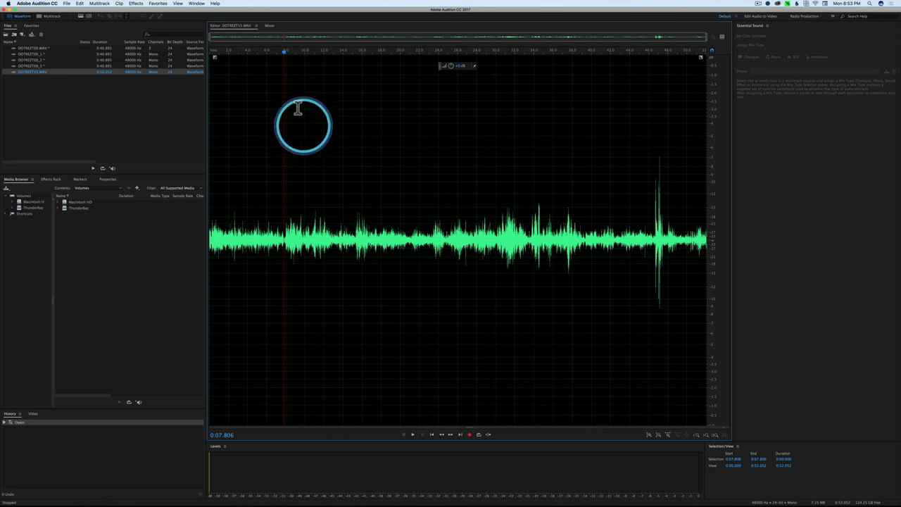
Step: Place the playhead at about 1 s in DOTREZT15.WAV and open the Parametric Equalizer effect
{"action": "left_click", "coordinate": [226, 154]}
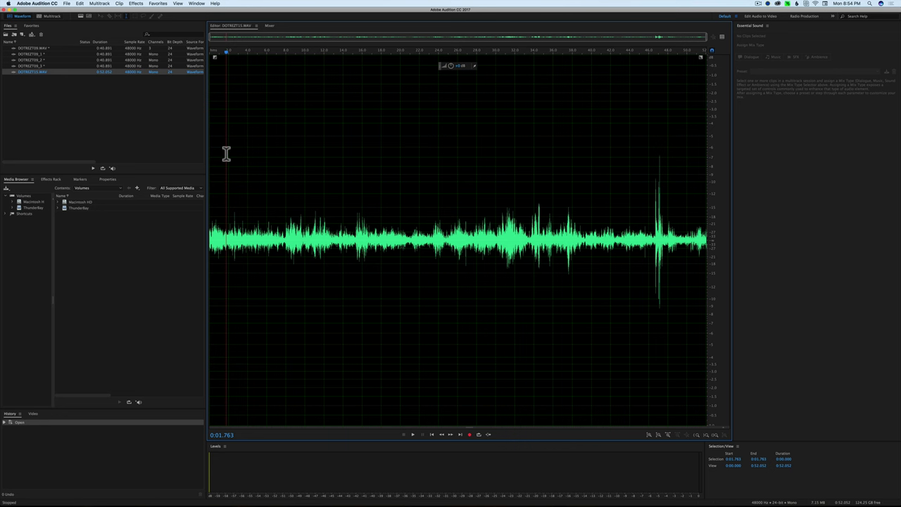
{"action": "left_click", "coordinate": [220, 111]}
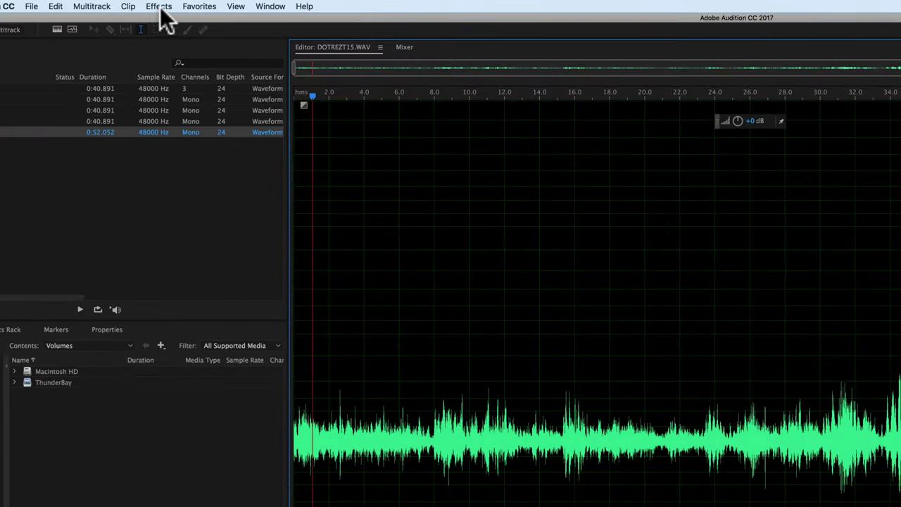
{"action": "left_click", "coordinate": [159, 8]}
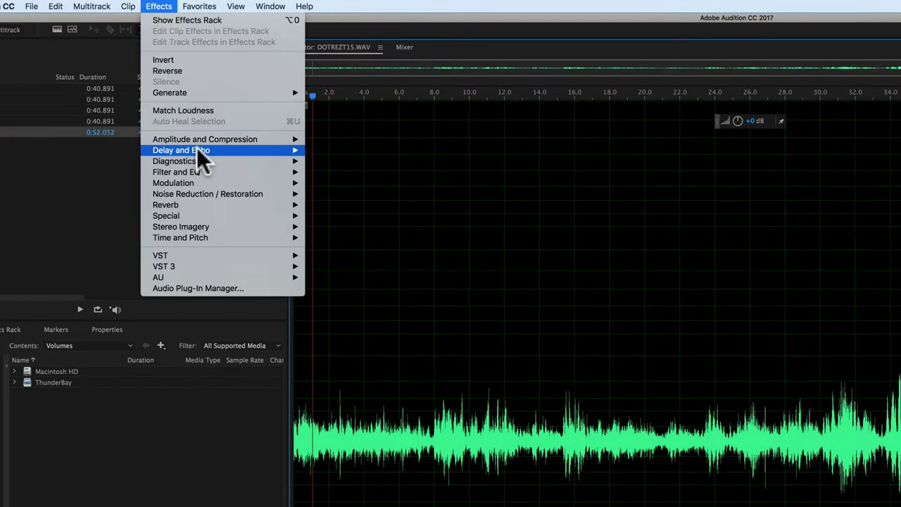
{"action": "mouse_move", "coordinate": [204, 169]}
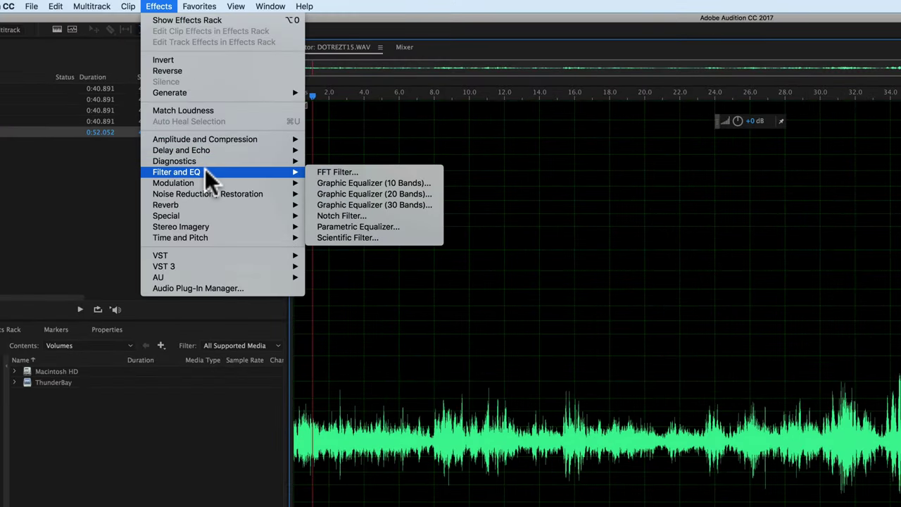
{"action": "left_click", "coordinate": [369, 226]}
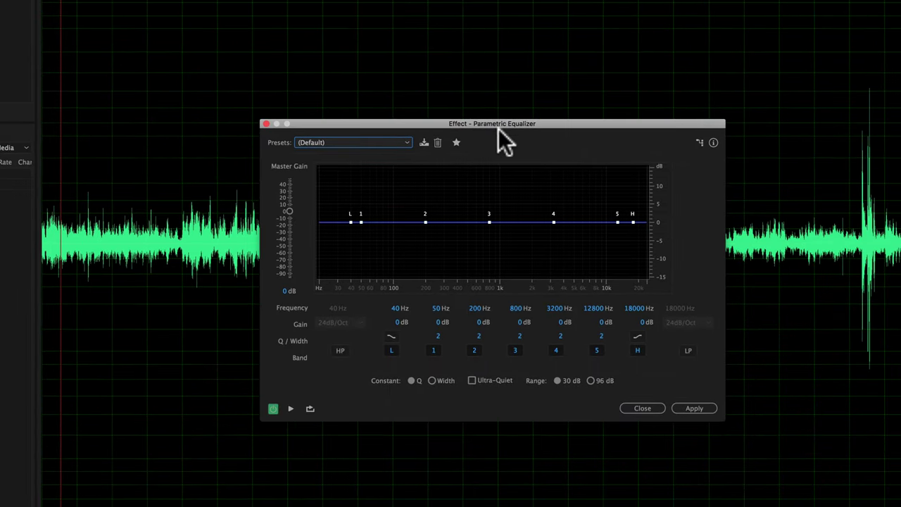
Step: Set equalizer band 2 to 177 Hz, and band 3 to 1530 Hz with −6.1 dB gain and a Q of 0.2
{"action": "mouse_move", "coordinate": [489, 221]}
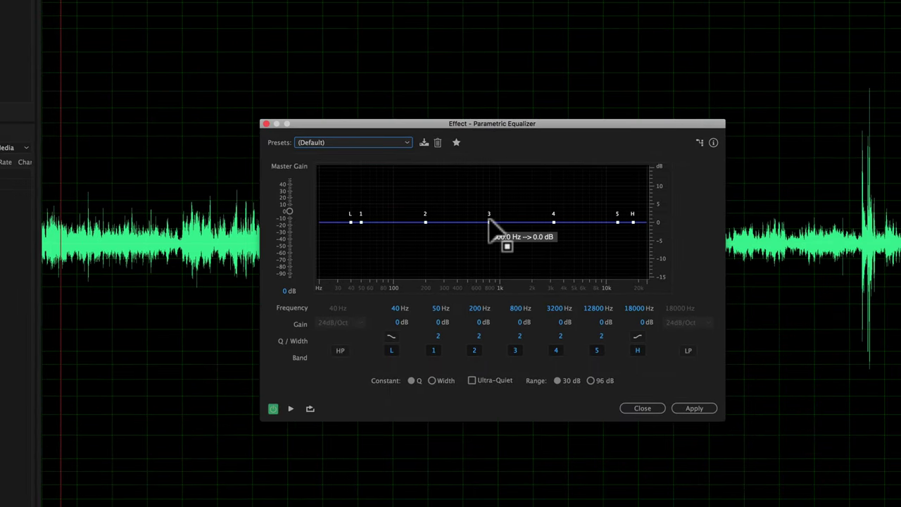
{"action": "left_click", "coordinate": [476, 309]}
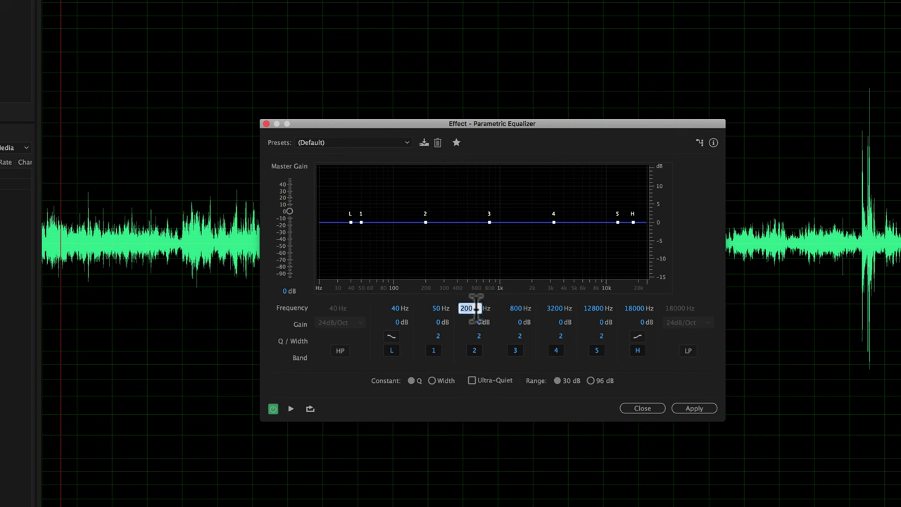
{"action": "left_click_drag", "start_coordinate": [501, 311], "coordinate": [536, 309]}
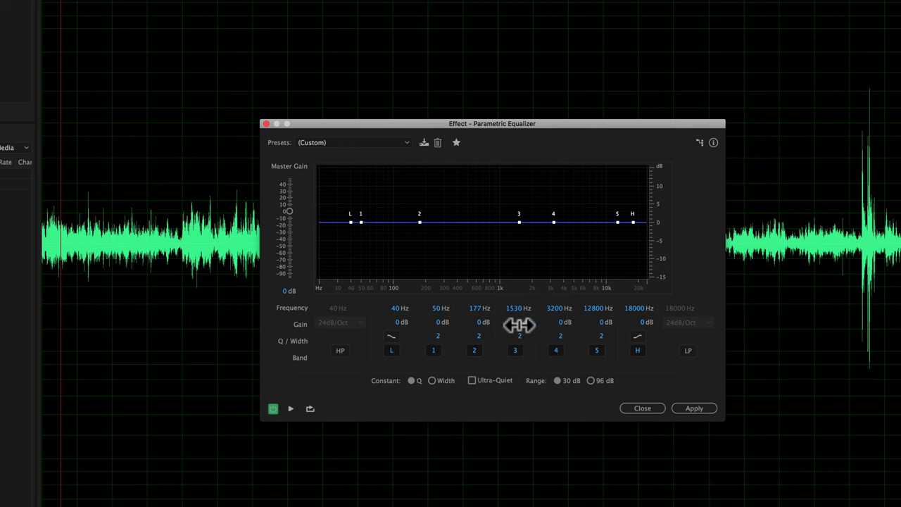
{"action": "left_click_drag", "start_coordinate": [519, 323], "coordinate": [493, 337]}
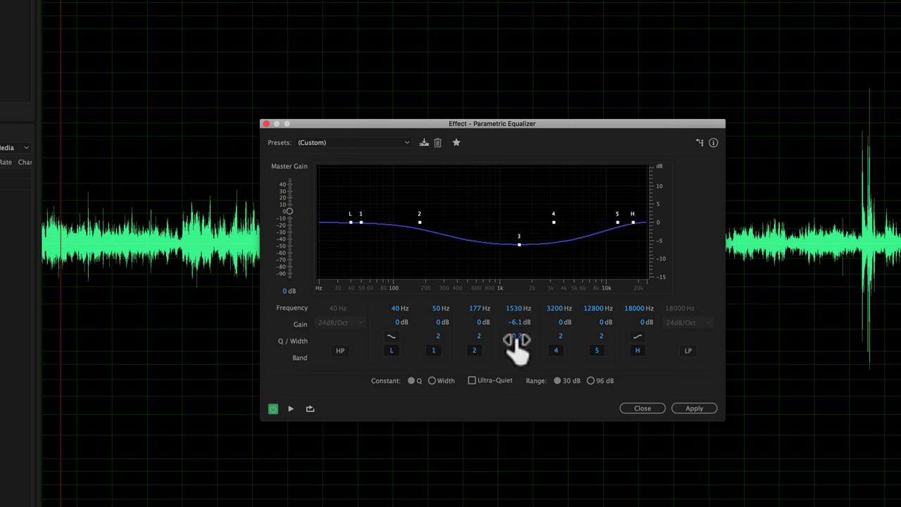
{"action": "left_click", "coordinate": [517, 338]}
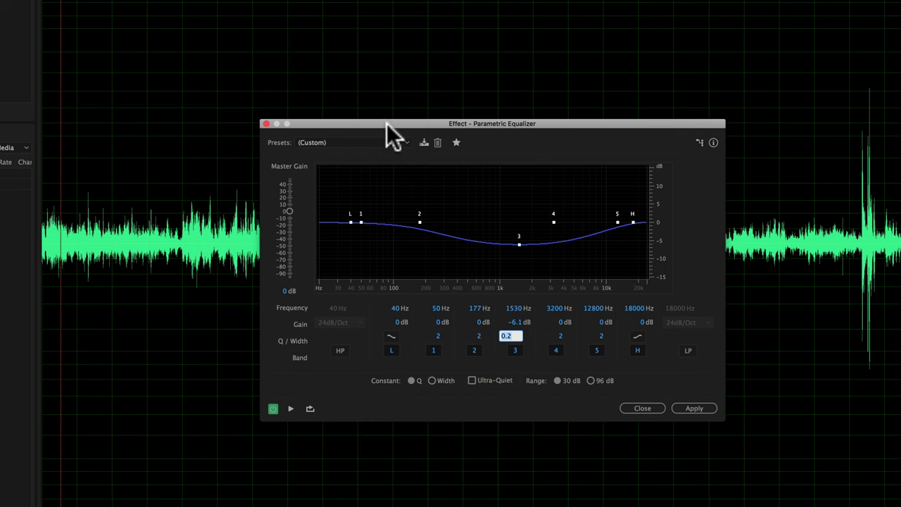
Step: Preview the recording's opening seconds with the equalizer bypassed and with it enabled, and apply the effect to DOTREZT15.WAV
{"action": "left_click_drag", "start_coordinate": [387, 125], "coordinate": [356, 105]}
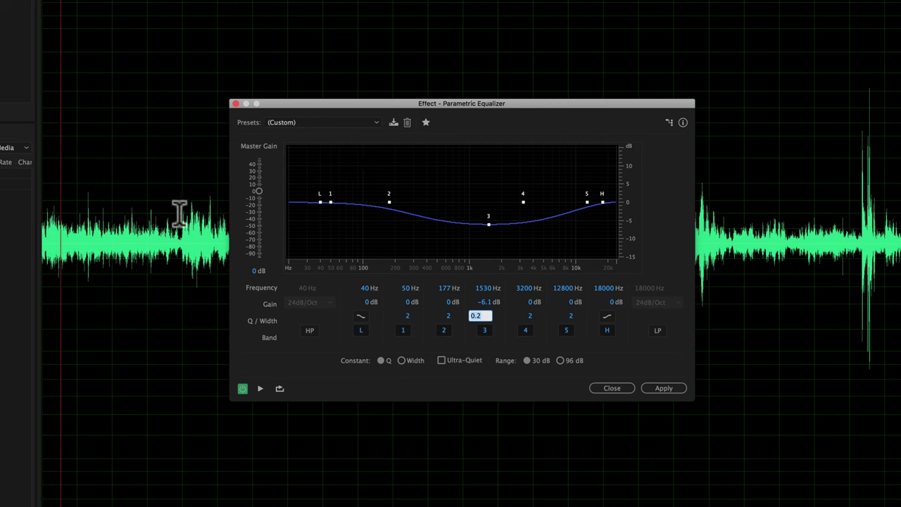
{"action": "left_click", "coordinate": [260, 388]}
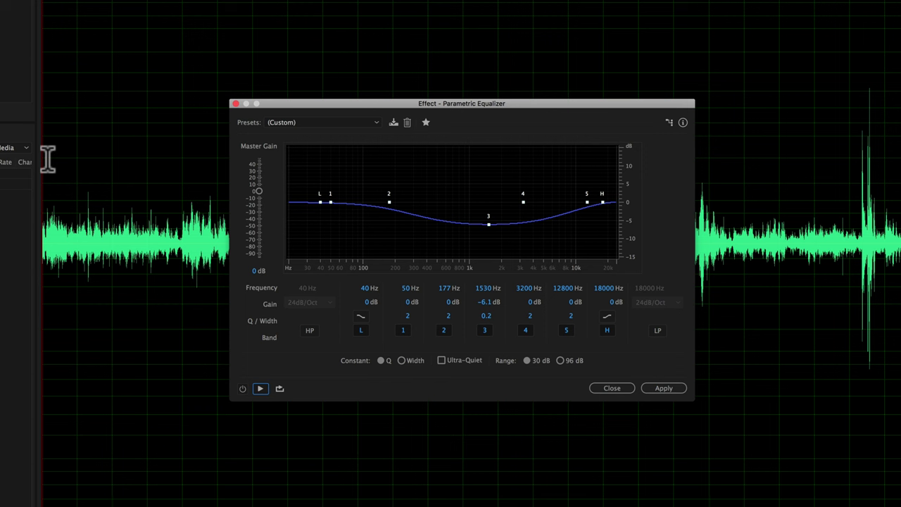
{"action": "left_click", "coordinate": [260, 389]}
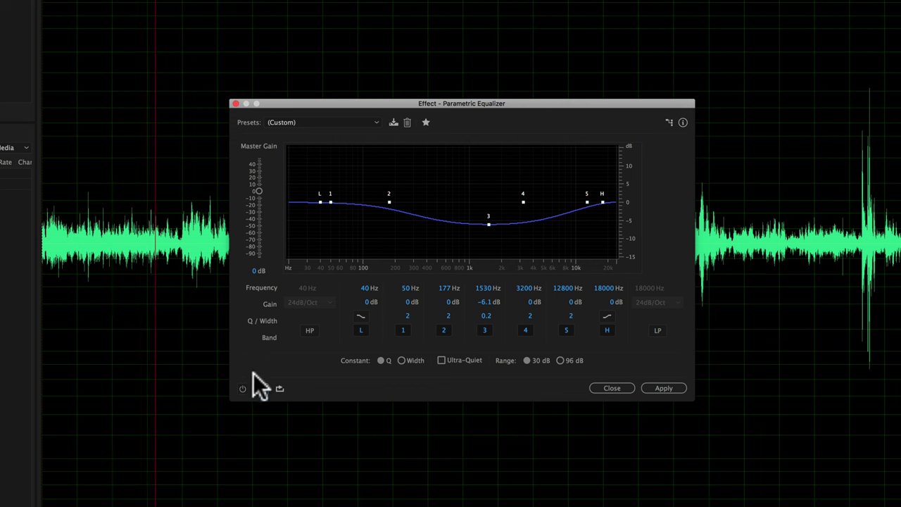
{"action": "left_click", "coordinate": [256, 371]}
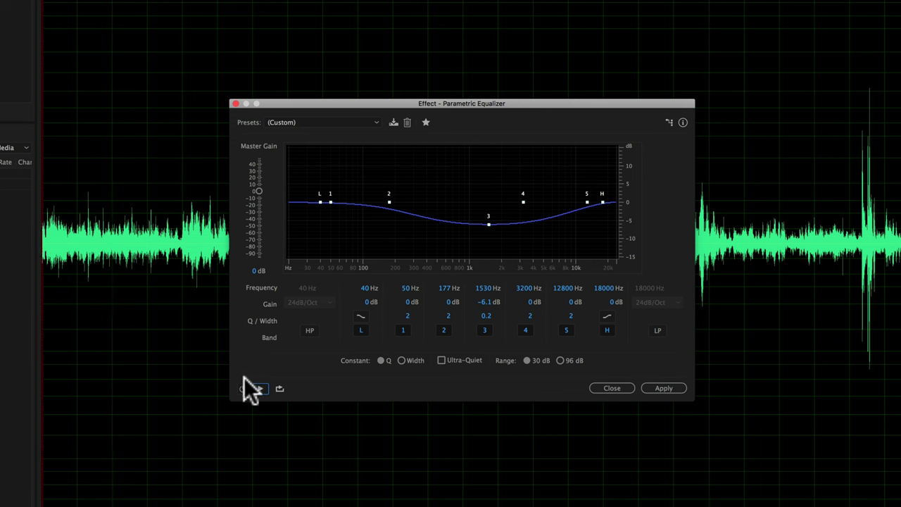
{"action": "key", "text": "space"}
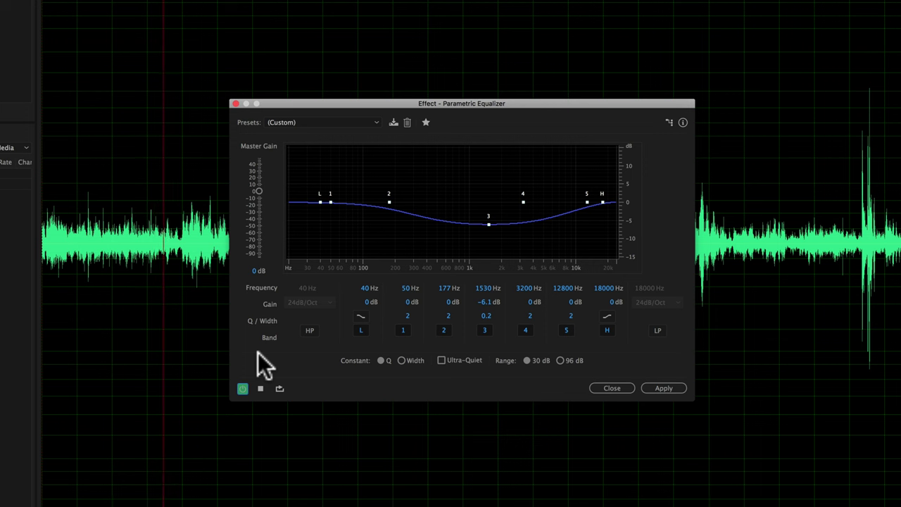
{"action": "key", "text": "space"}
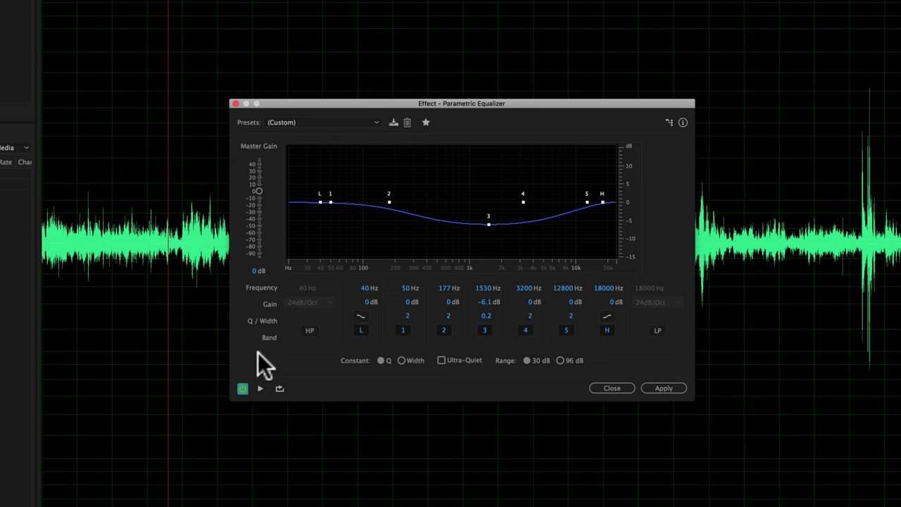
{"action": "left_click", "coordinate": [665, 387]}
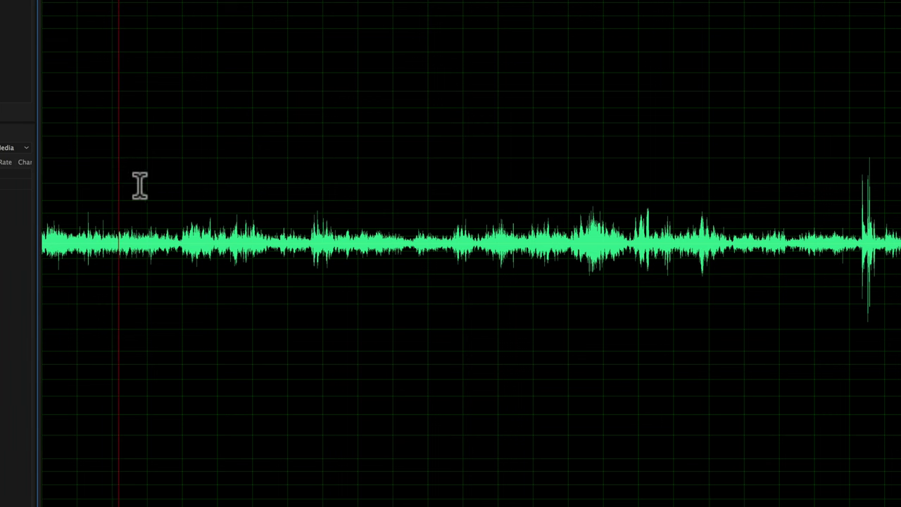